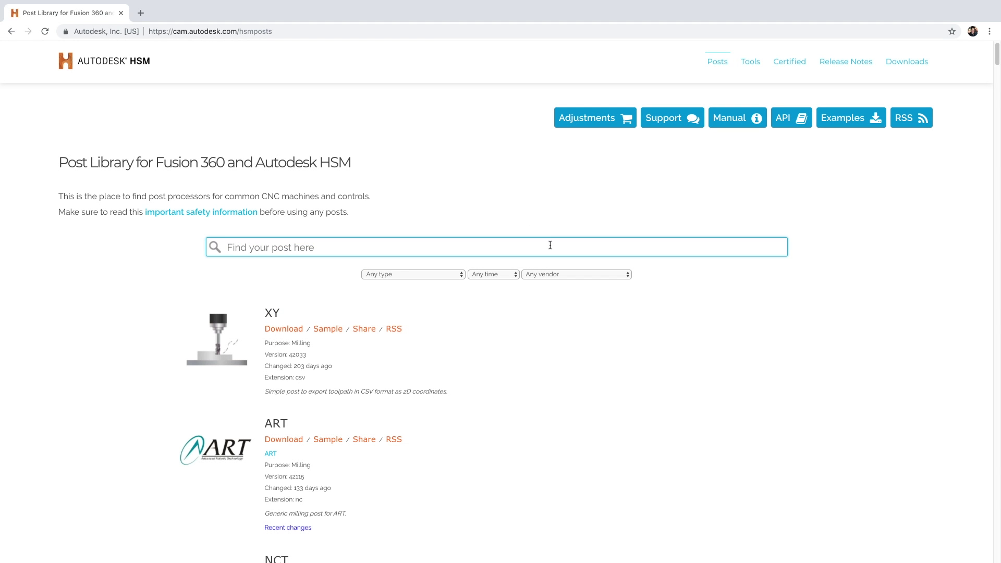
Search the post library for 'Haas S' and preview the HAAS ST-10 sample G-code
{"action": "type", "text": "Haas S"}
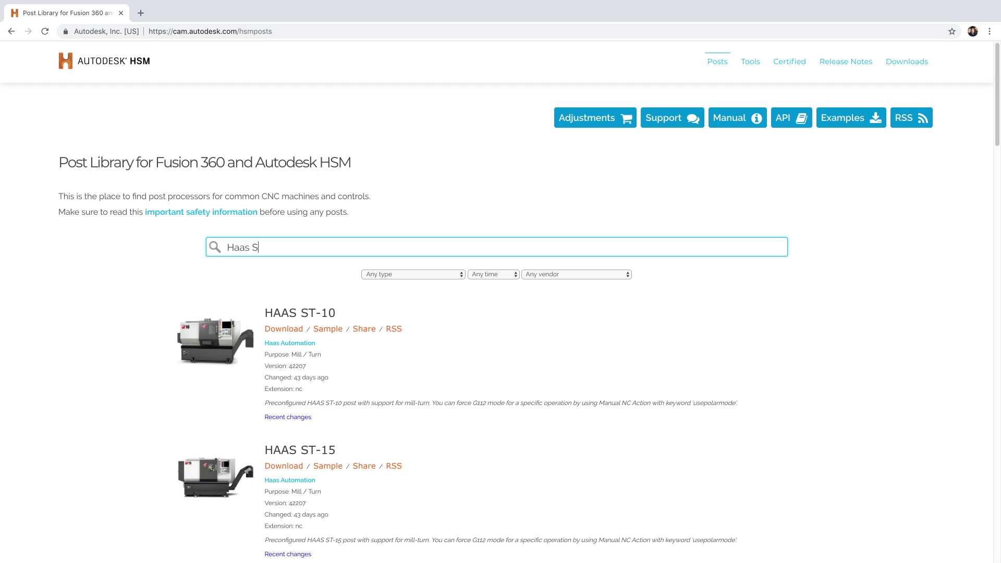
{"action": "left_click", "coordinate": [328, 329]}
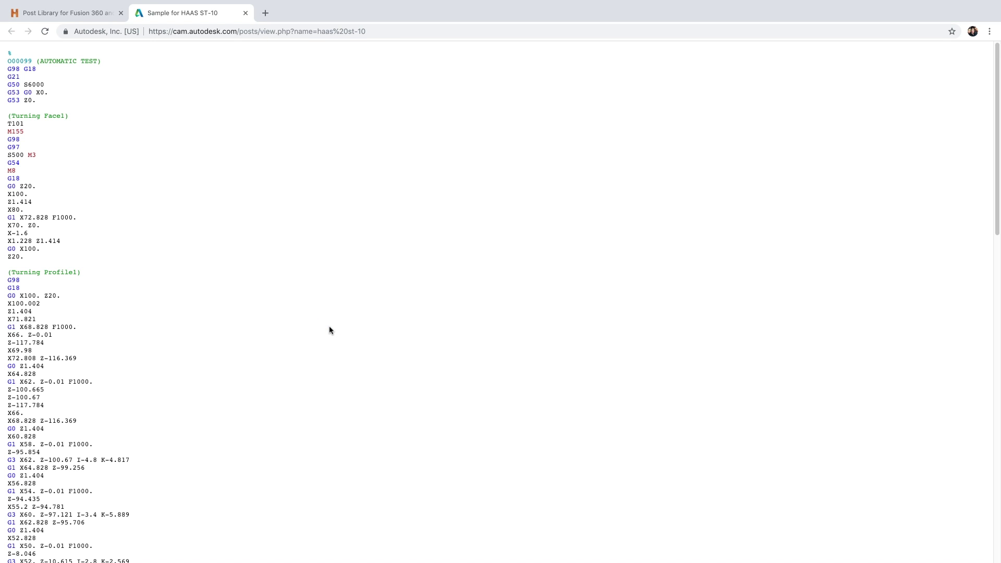
{"action": "left_click", "coordinate": [246, 13]}
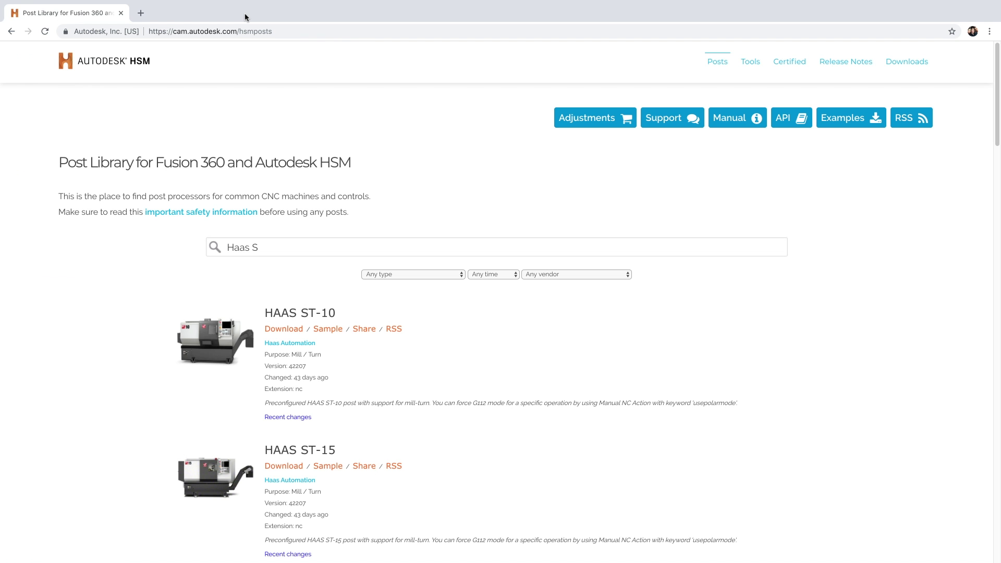
Download and save haas st-10.cps, then go to the post processor support forum
{"action": "left_click", "coordinate": [284, 329]}
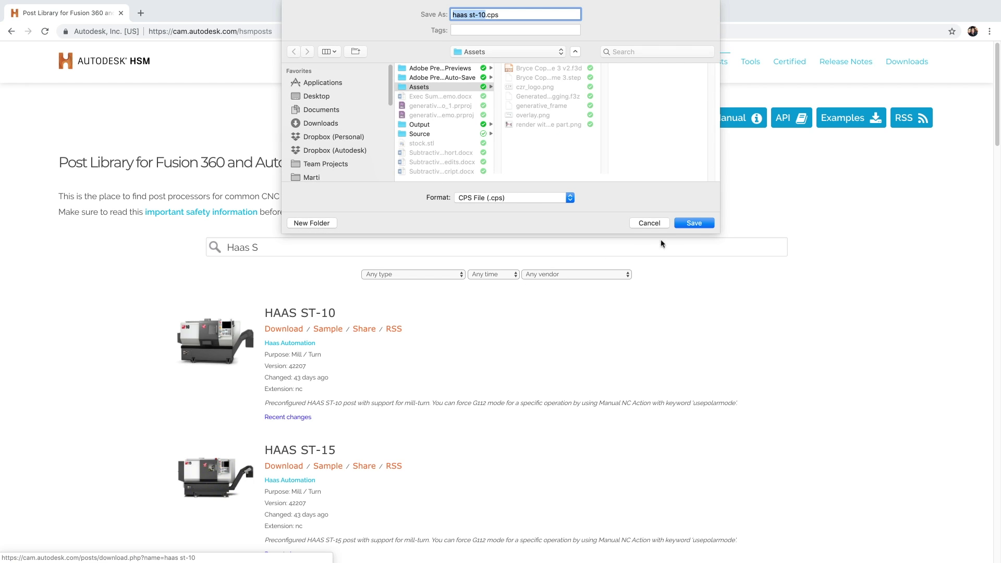
{"action": "left_click", "coordinate": [686, 226]}
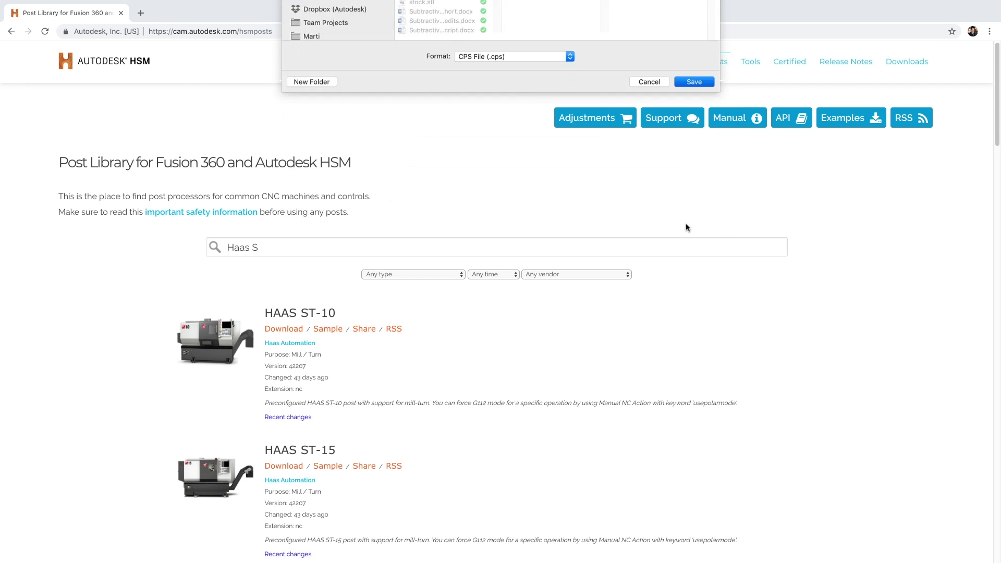
{"action": "left_click", "coordinate": [672, 122]}
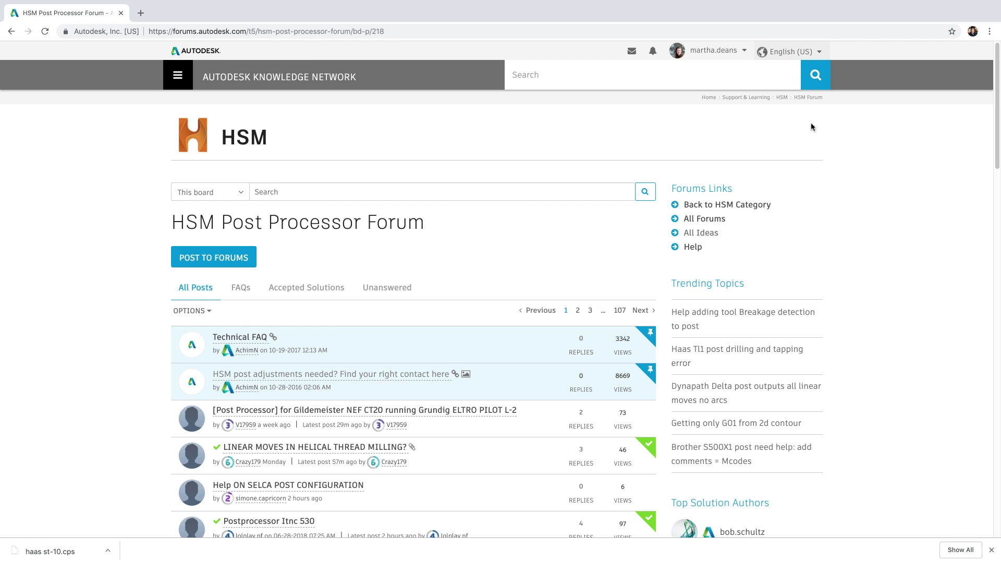
{"action": "left_click_drag", "start_coordinate": [998, 138], "coordinate": [998, 234]}
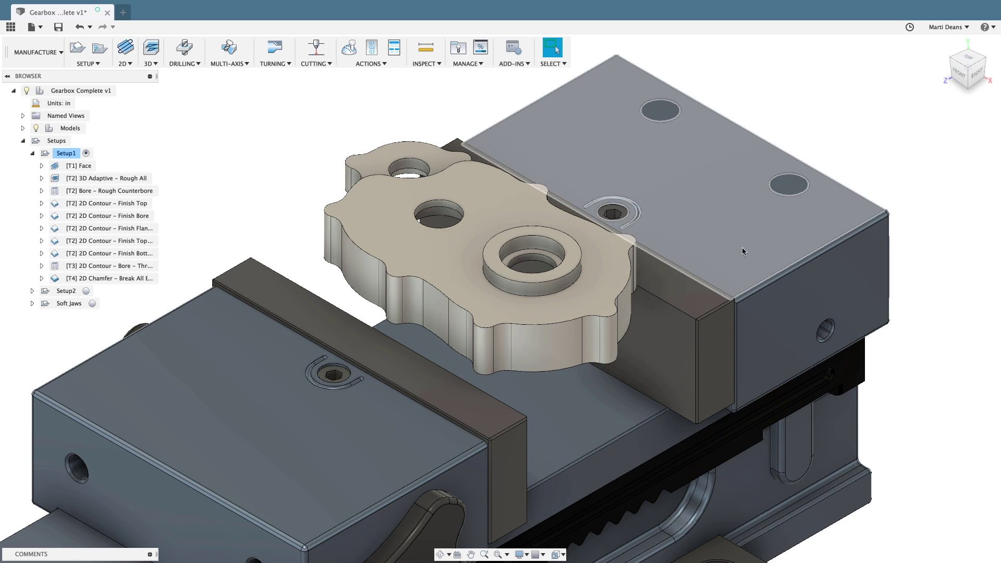
Post Setup1 with the HAAS (pre-NGC) post and Use chip transport turned on
{"action": "right_click", "coordinate": [71, 154]}
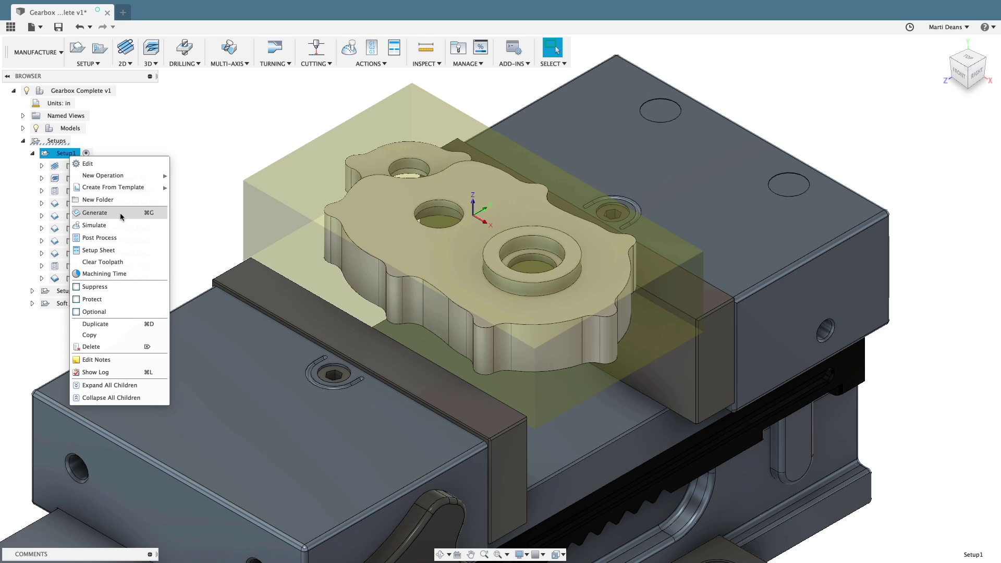
{"action": "left_click", "coordinate": [127, 238]}
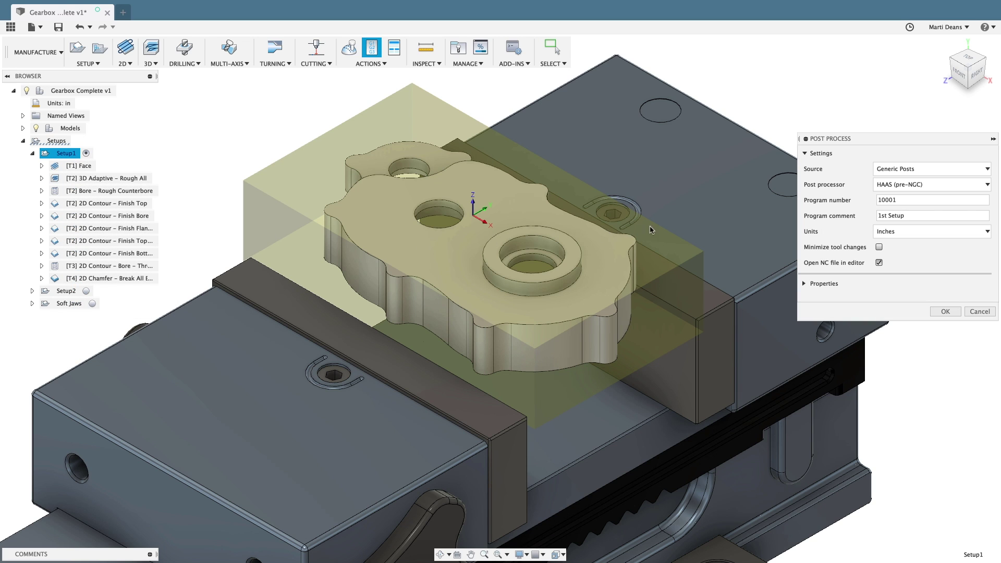
{"action": "left_click", "coordinate": [803, 284]}
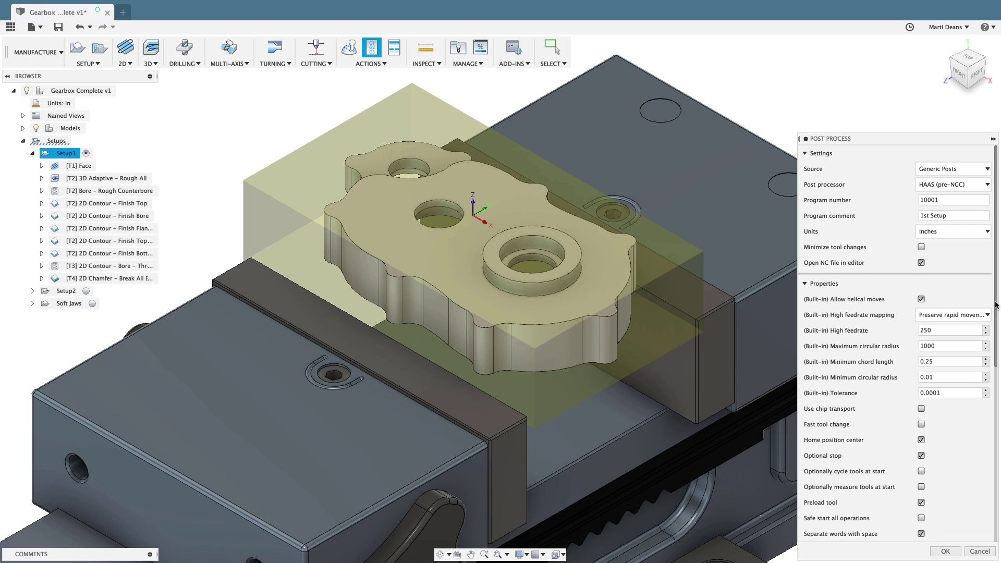
{"action": "scroll", "coordinate": [997, 314], "scroll_direction": "down", "scroll_amount": 1}
{"action": "left_click_drag", "start_coordinate": [997, 314], "coordinate": [999, 401]}
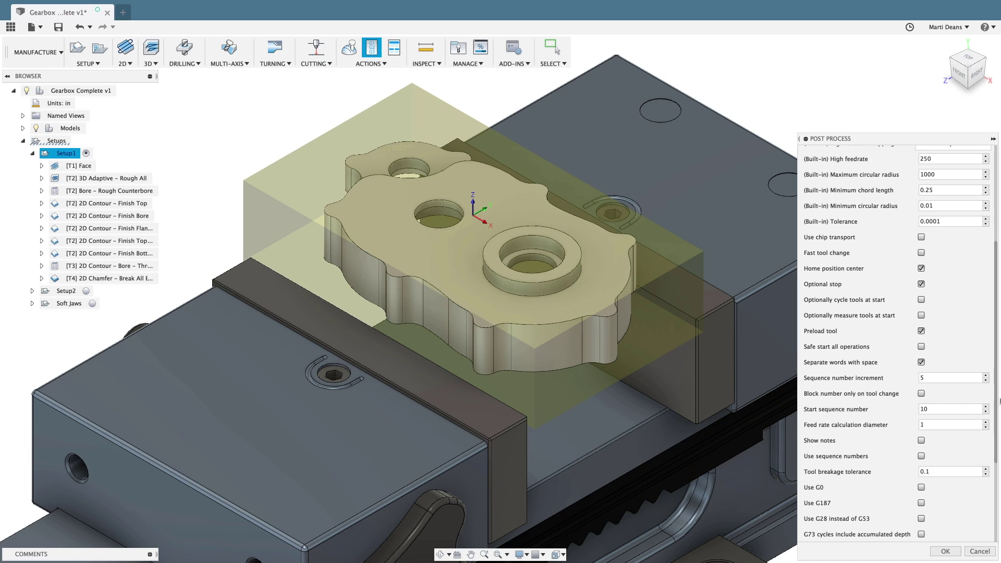
{"action": "left_click", "coordinate": [921, 238]}
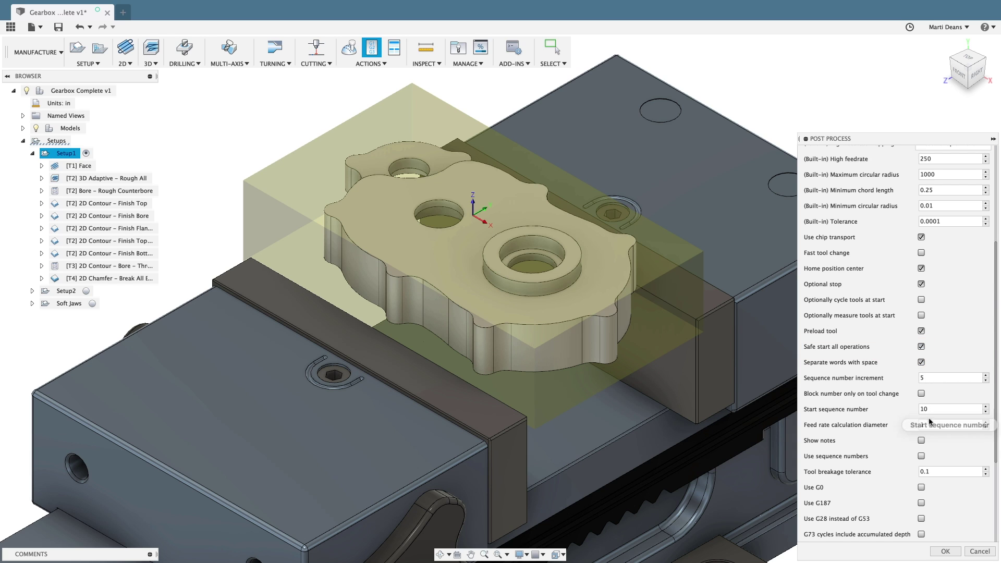
{"action": "mouse_move", "coordinate": [921, 457]}
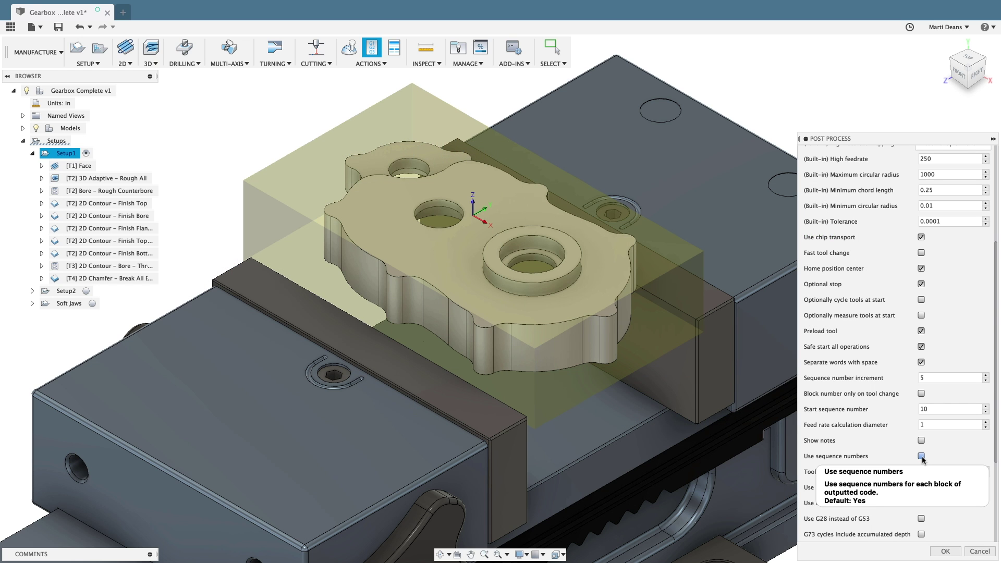
{"action": "left_click", "coordinate": [944, 551]}
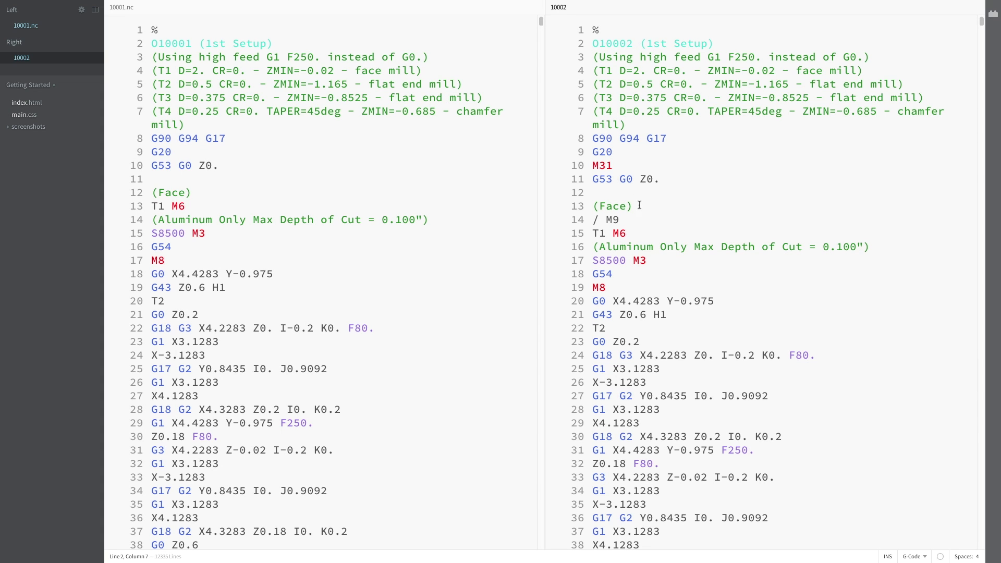
Select M31 on line 10 and / M9 on line 14 in the posted program
{"action": "left_click", "coordinate": [613, 165]}
{"action": "double_click", "coordinate": [597, 165]}
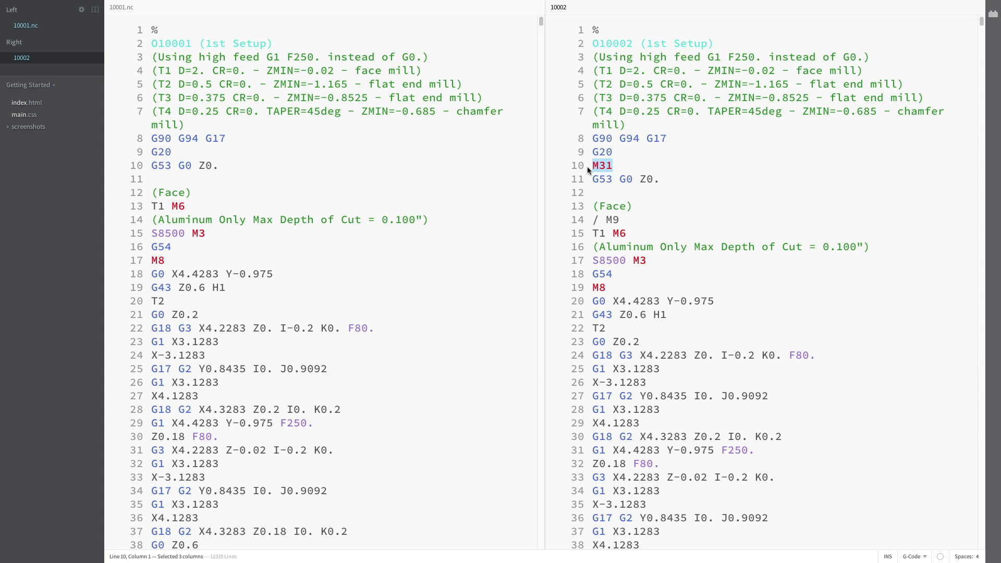
{"action": "left_click", "coordinate": [621, 220]}
{"action": "left_click_drag", "start_coordinate": [621, 220], "coordinate": [573, 221]}
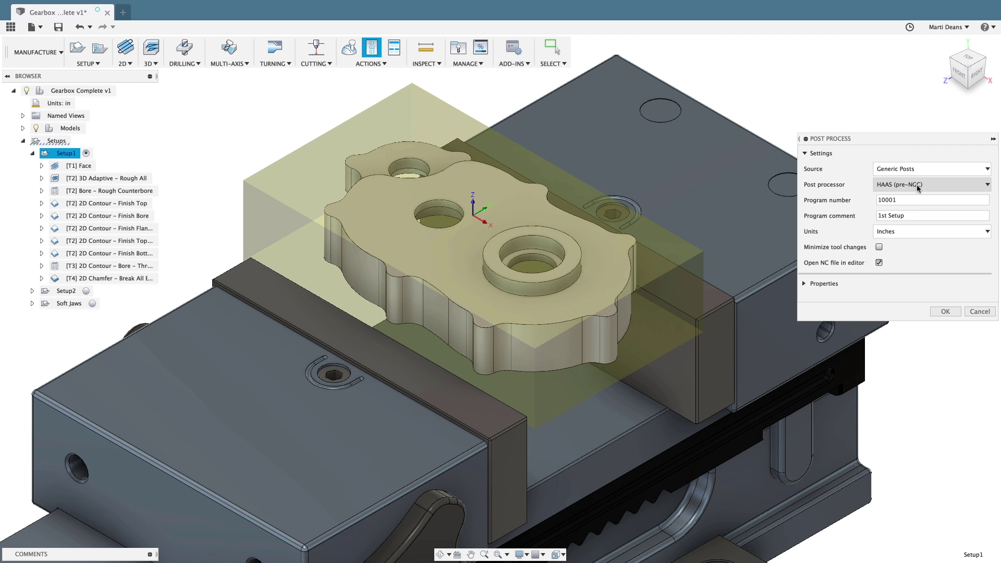
Switch to the Heidenhain post and check its properties, keeping Prefer tilt Negative
{"action": "left_click", "coordinate": [917, 187]}
{"action": "left_click", "coordinate": [922, 271]}
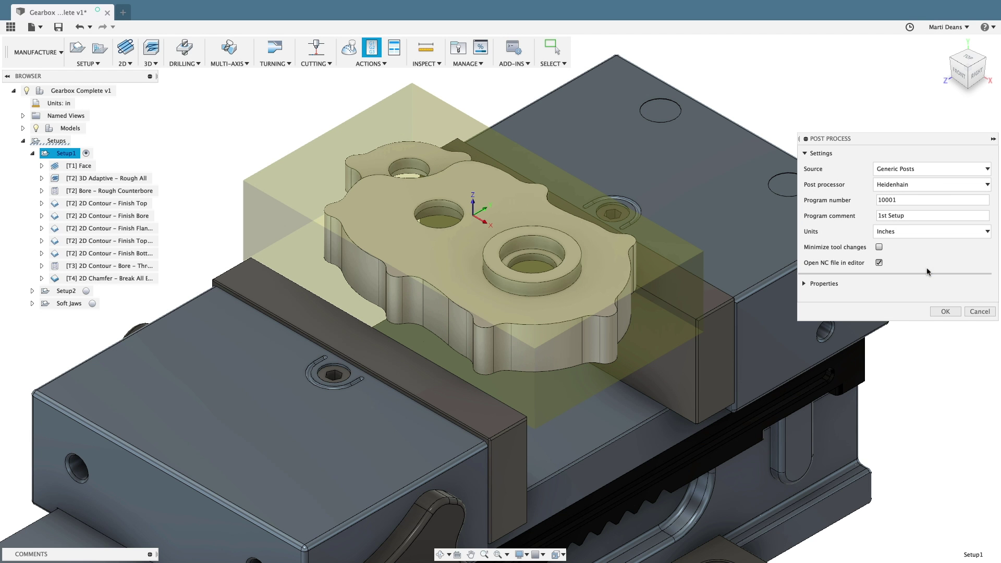
{"action": "left_click", "coordinate": [805, 285]}
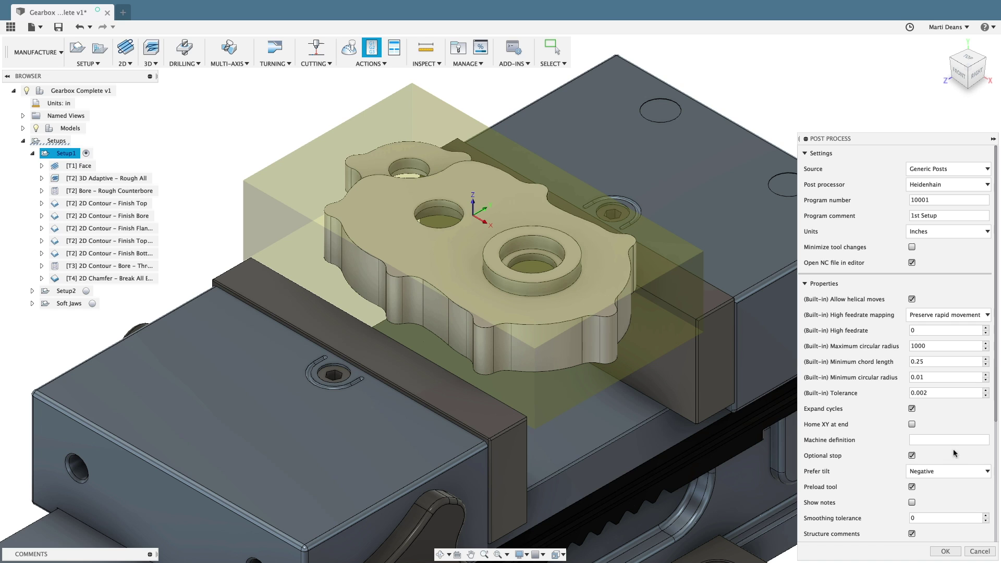
{"action": "left_click", "coordinate": [971, 472]}
{"action": "left_click", "coordinate": [971, 472]}
Switch through HURCO to the Mazak post and post Setup1 to 10003.eia
{"action": "left_click", "coordinate": [970, 185]}
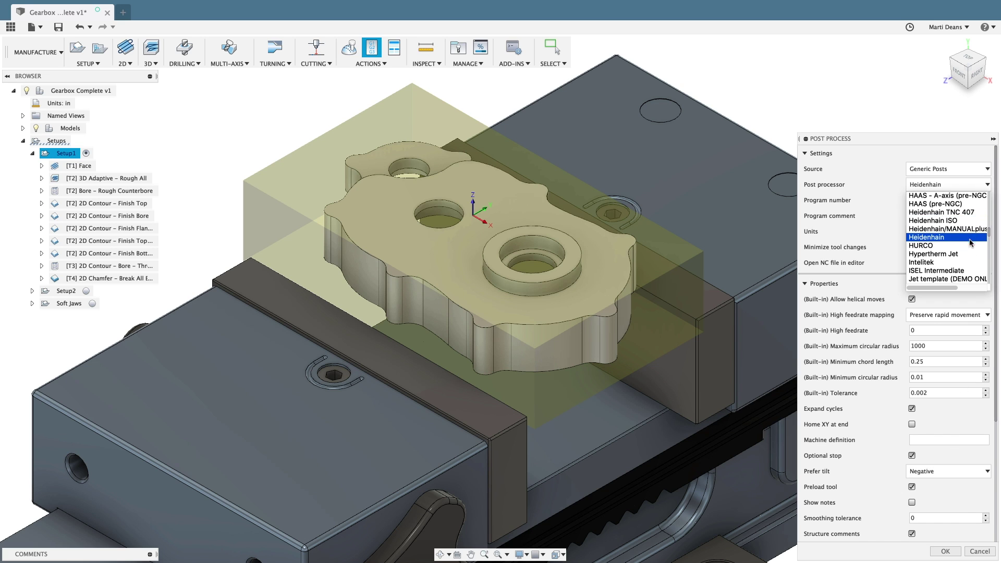
{"action": "left_click", "coordinate": [970, 245]}
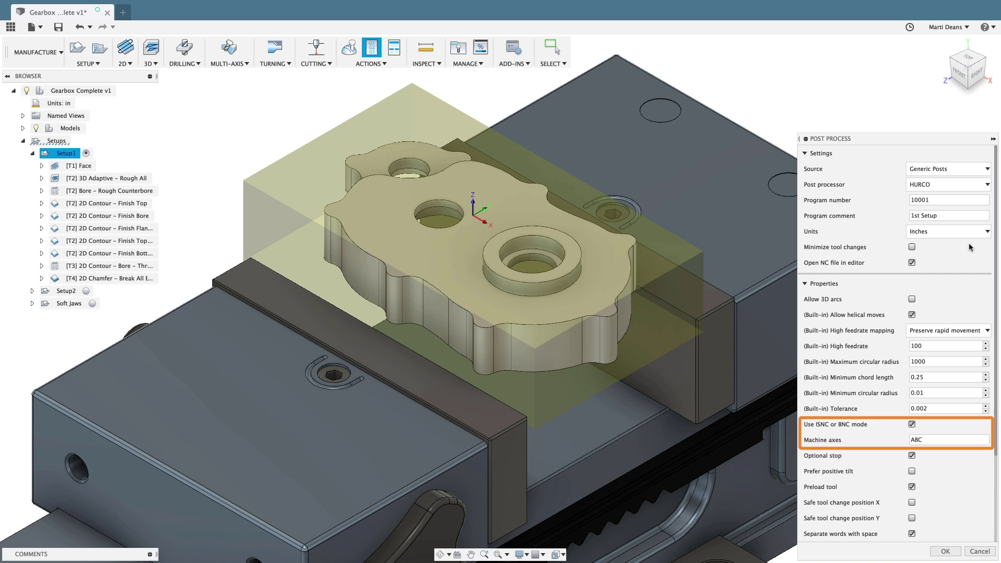
{"action": "left_click_drag", "start_coordinate": [993, 250], "coordinate": [994, 267]}
{"action": "left_click", "coordinate": [985, 162]}
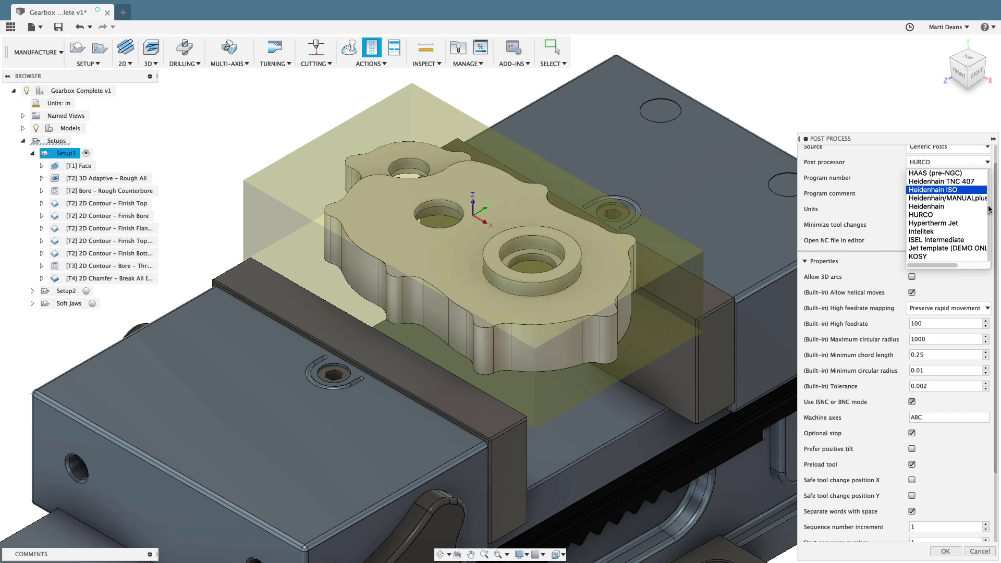
{"action": "left_click_drag", "start_coordinate": [989, 209], "coordinate": [989, 229]}
{"action": "left_click", "coordinate": [976, 222]}
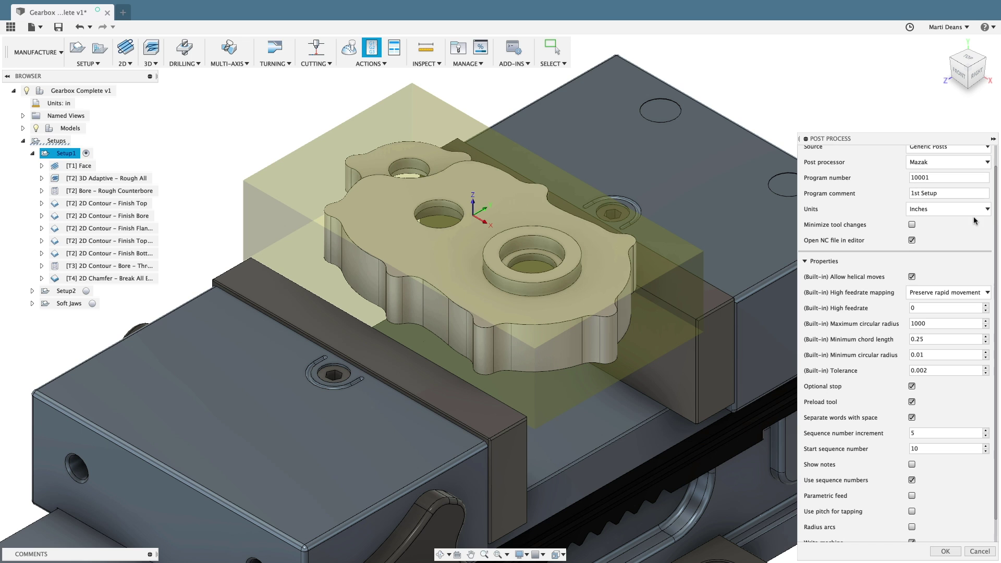
{"action": "scroll", "coordinate": [993, 234], "scroll_direction": "down", "scroll_amount": 2}
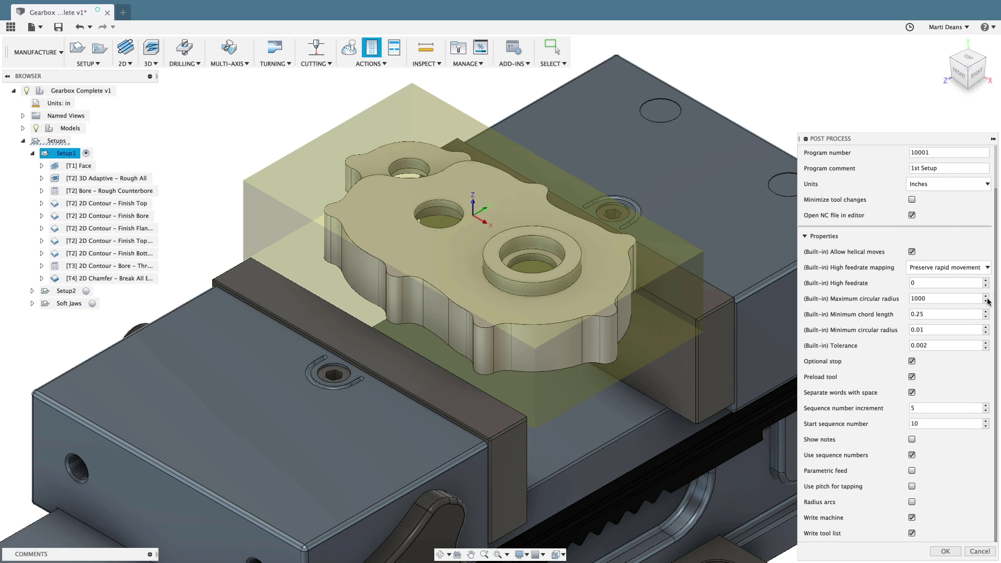
{"action": "left_click", "coordinate": [945, 551]}
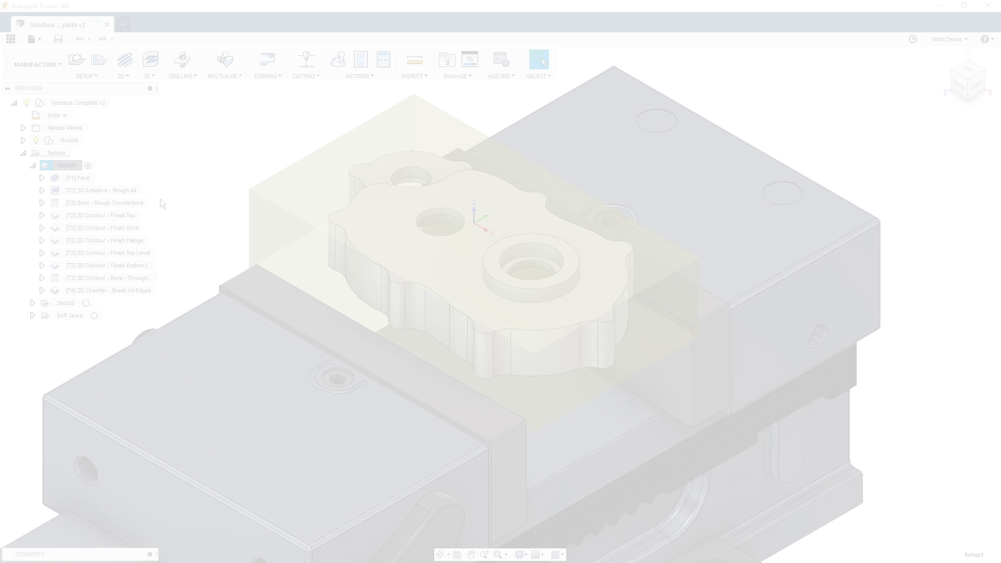
Reopen Post Process for Setup1 and show the post library source choices
{"action": "left_click", "coordinate": [73, 170]}
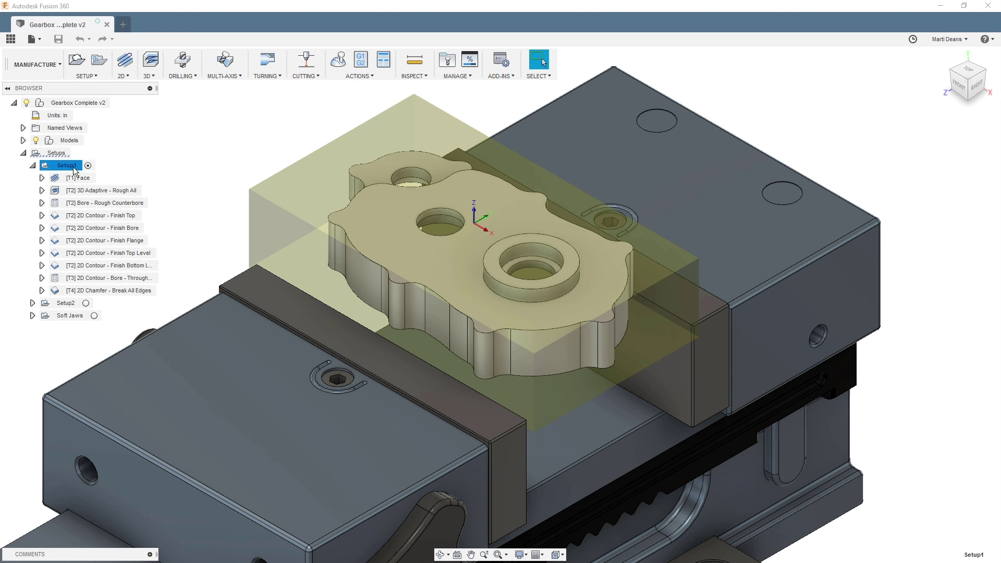
{"action": "right_click", "coordinate": [73, 169]}
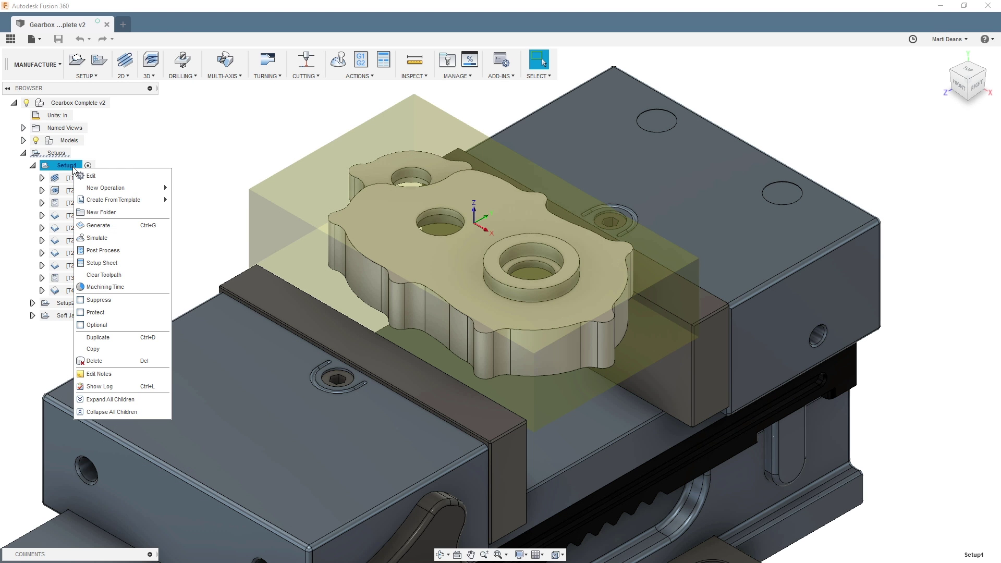
{"action": "left_click", "coordinate": [129, 248]}
{"action": "left_click", "coordinate": [670, 198]}
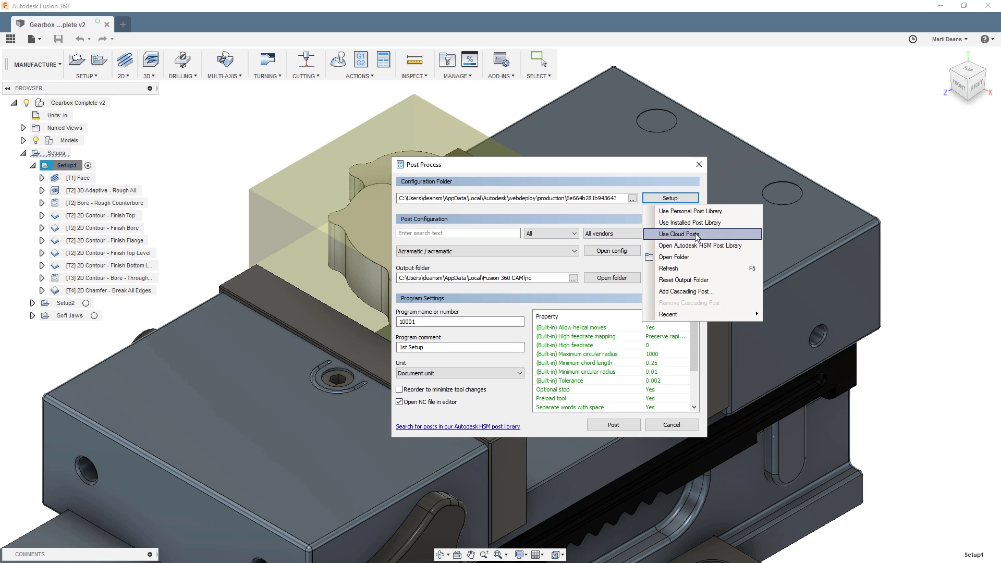
Use the personal post library, select and copy its configuration folder path, then open File Explorer
{"action": "left_click", "coordinate": [690, 210]}
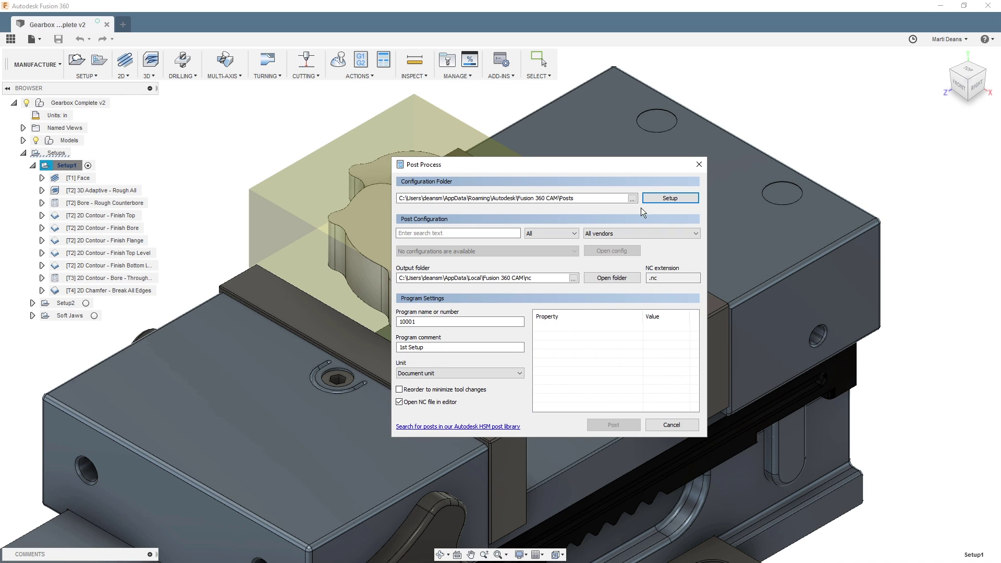
{"action": "left_click", "coordinate": [588, 196]}
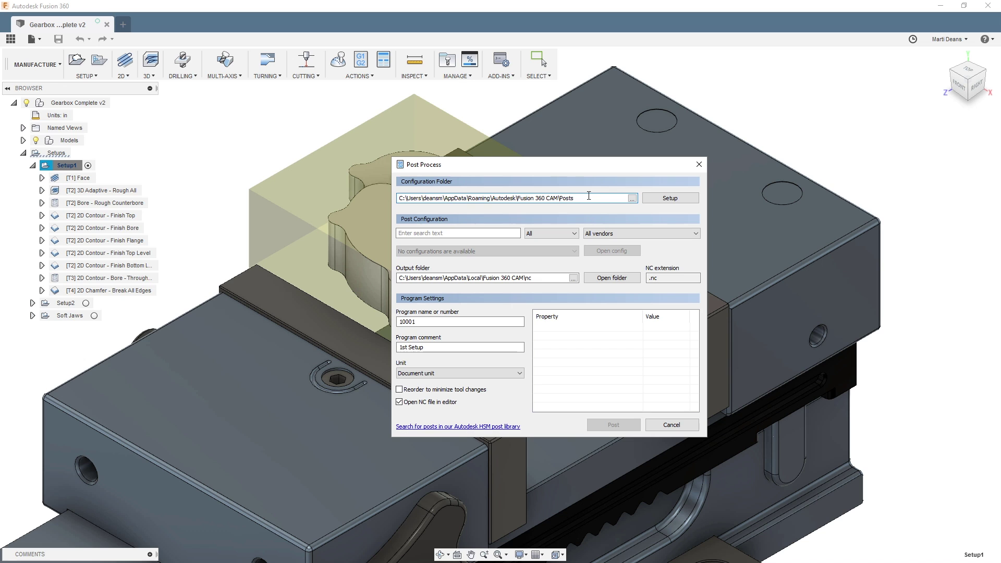
{"action": "triple_click", "coordinate": [588, 197]}
{"action": "key", "text": "ctrl+c"}
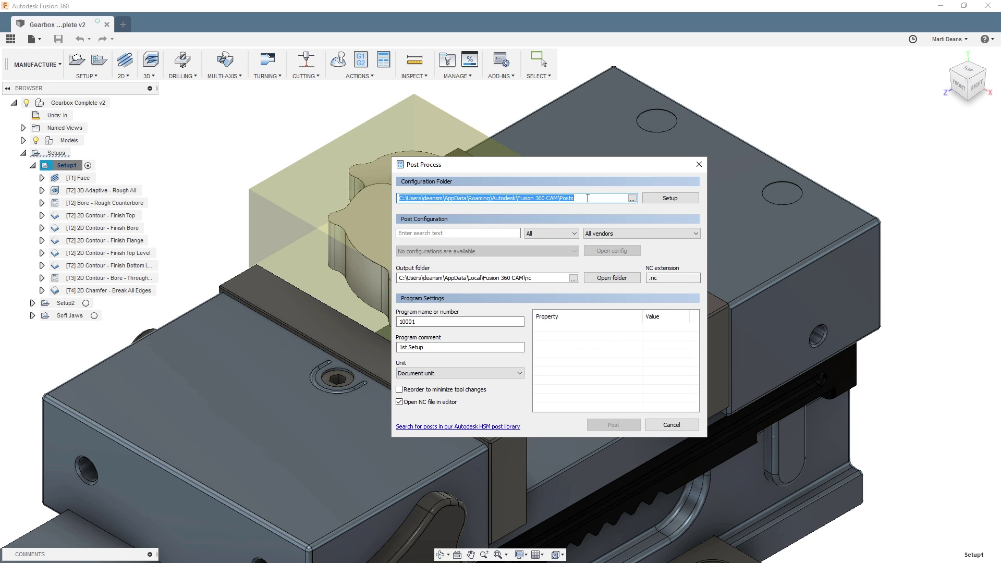
{"action": "key", "text": "super+e"}
Paste the copied path into Explorer's address bar and go to the personal Posts folder
{"action": "left_click", "coordinate": [543, 104]}
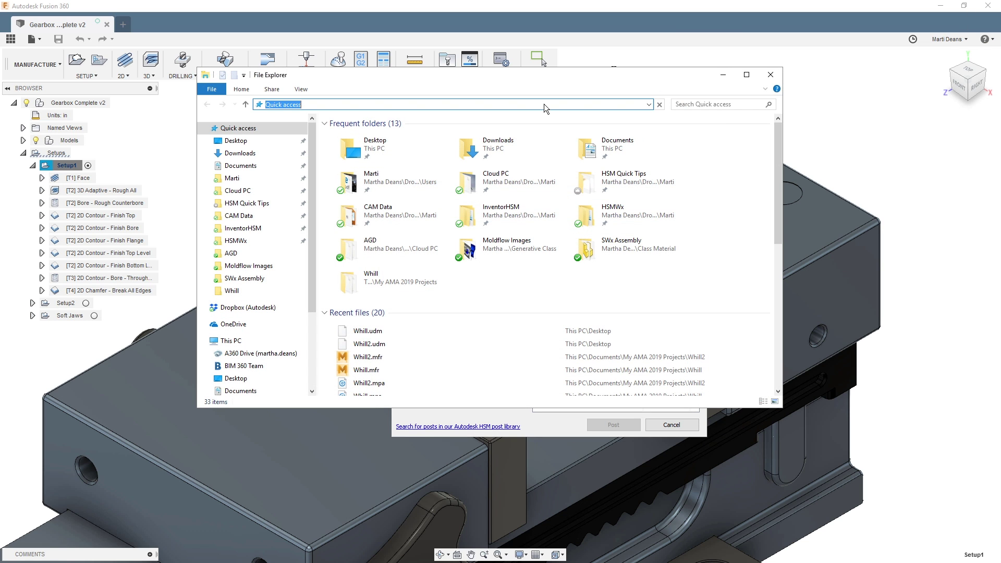
{"action": "key", "text": "ctrl+v"}
{"action": "key", "text": "Return"}
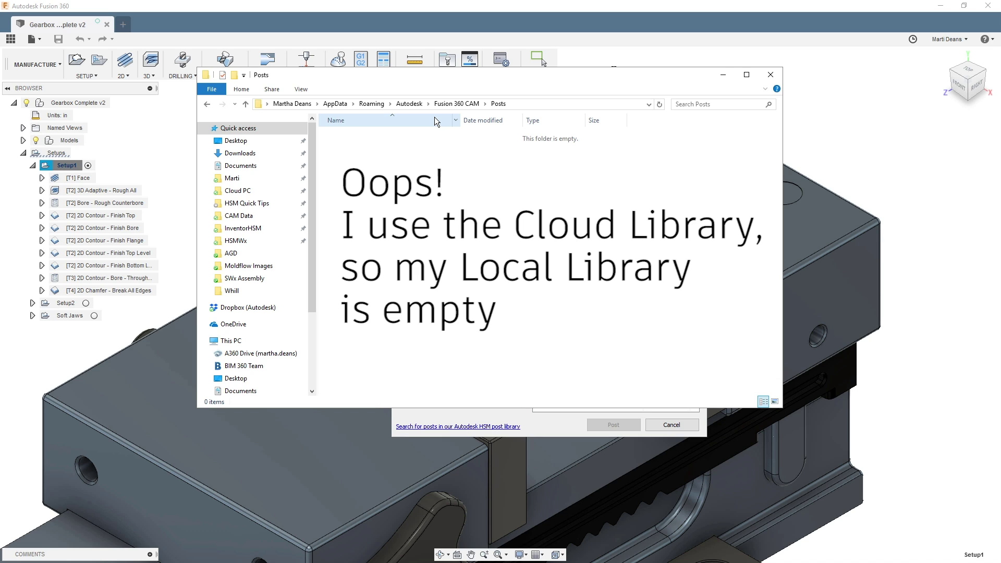
Close Explorer and switch Post Process back to the library with the Acramatic posts
{"action": "left_click", "coordinate": [770, 74]}
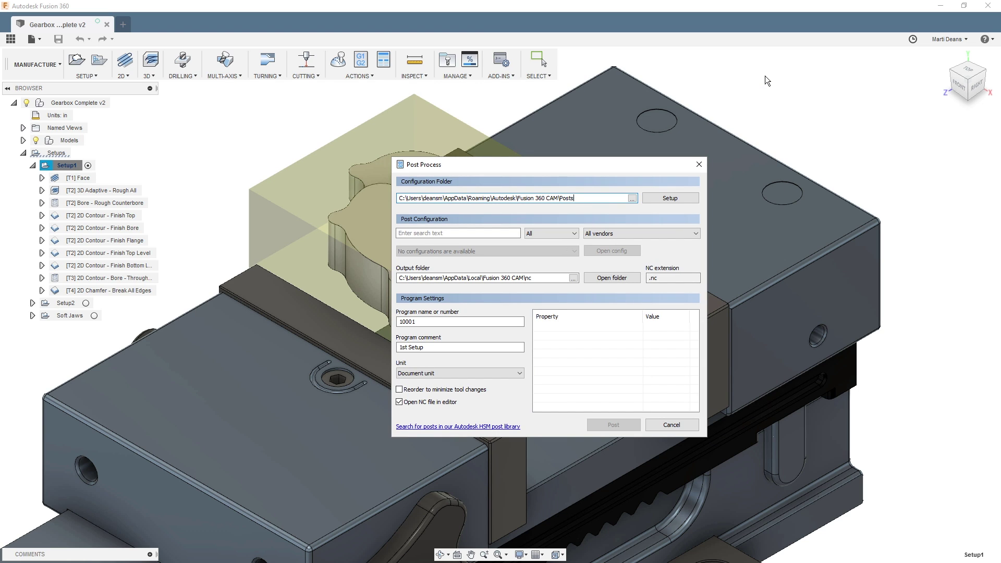
{"action": "left_click", "coordinate": [662, 198]}
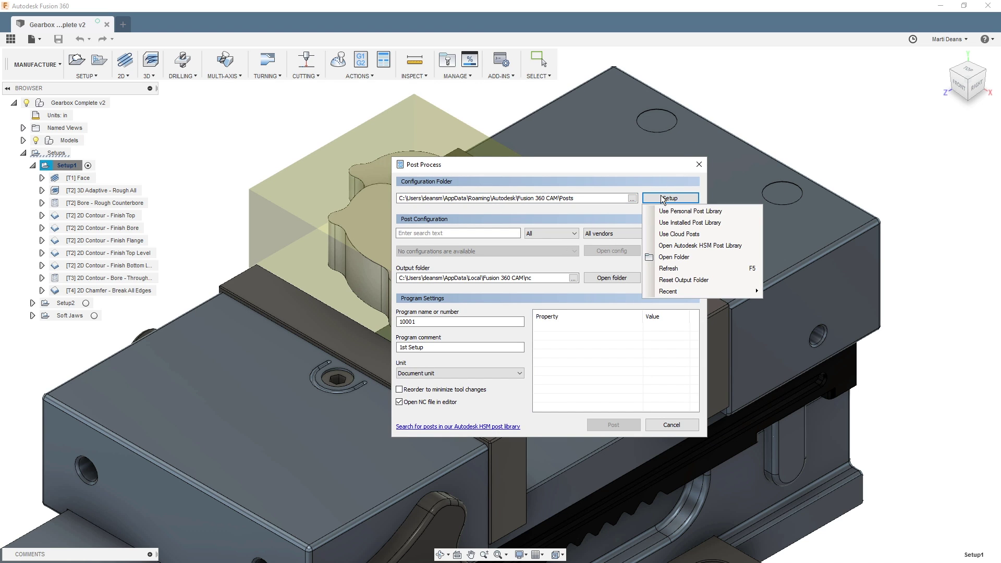
{"action": "left_click", "coordinate": [661, 223]}
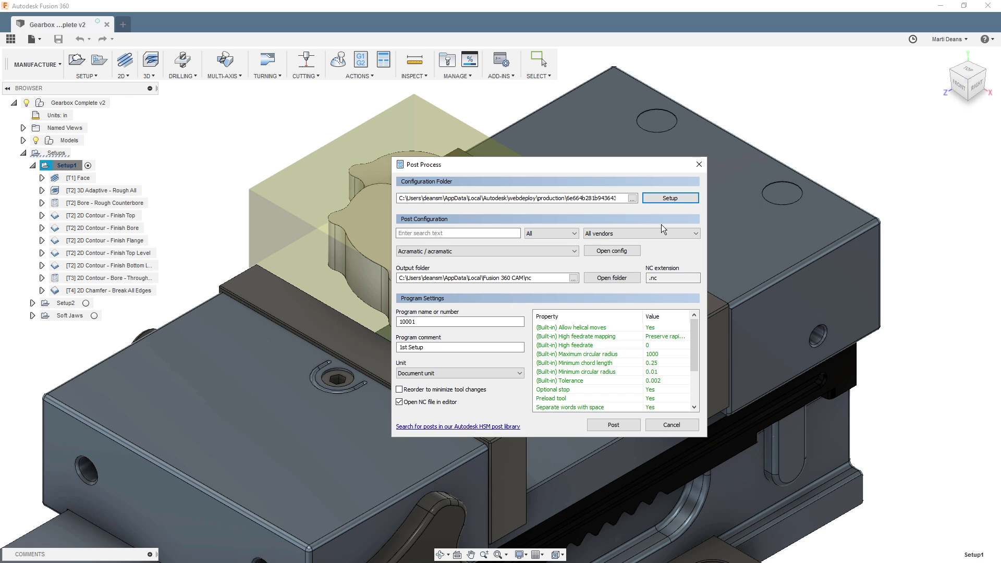
Open the post config in VS Code and install the Autodesk HSM Post Processor extension
{"action": "left_click", "coordinate": [621, 248]}
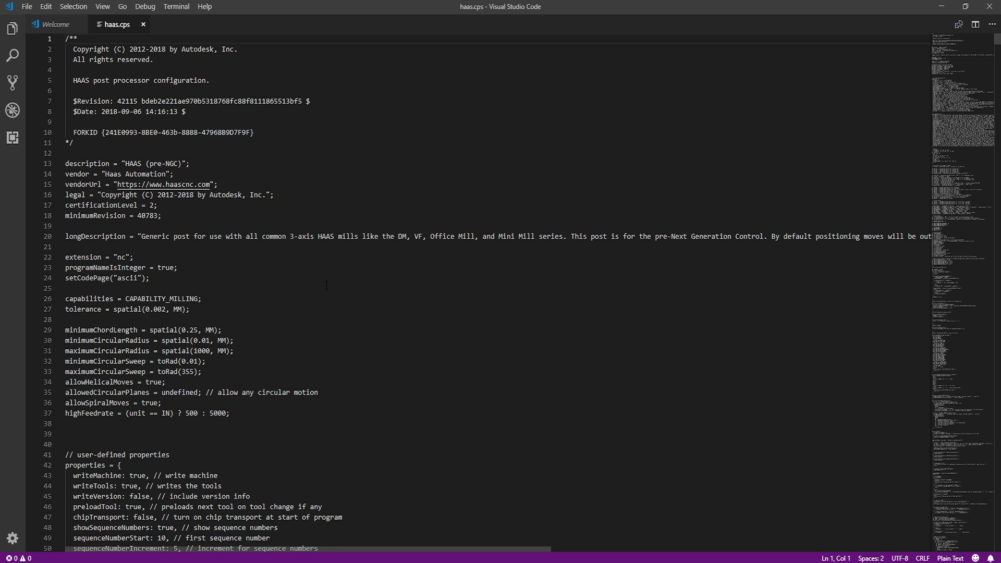
{"action": "left_click", "coordinate": [13, 138]}
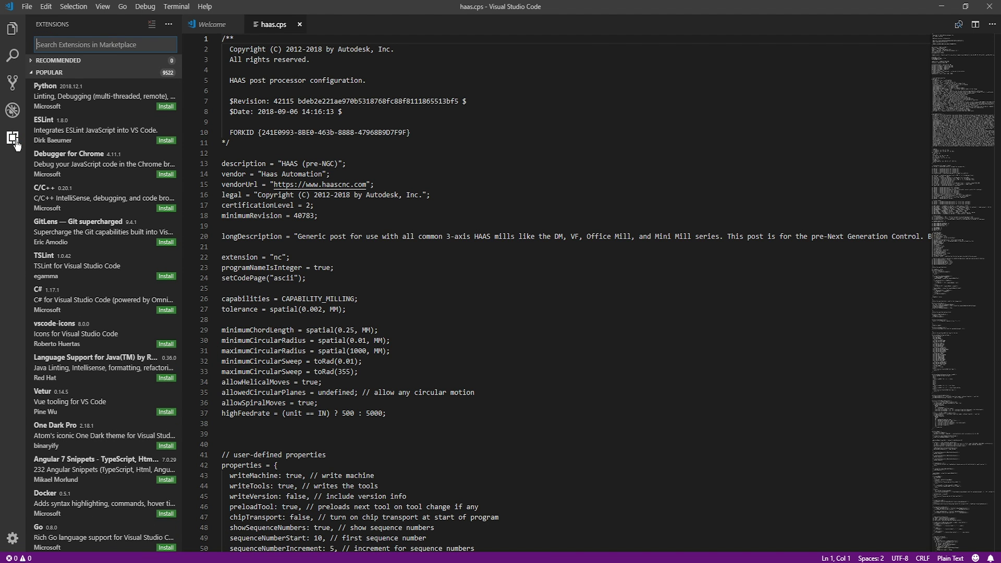
{"action": "type", "text": "Autodesk"}
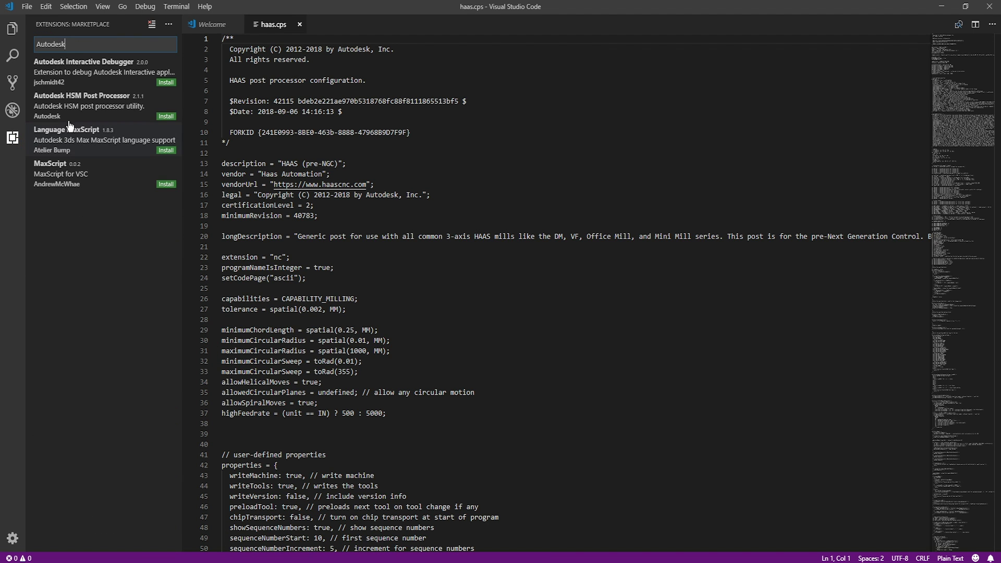
{"action": "left_click", "coordinate": [93, 111]}
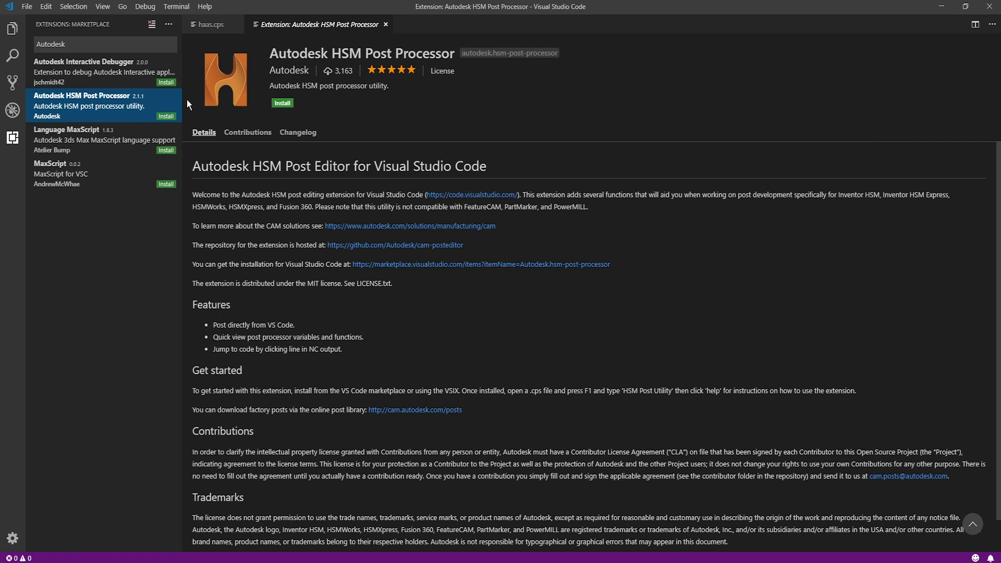
{"action": "left_click", "coordinate": [277, 105]}
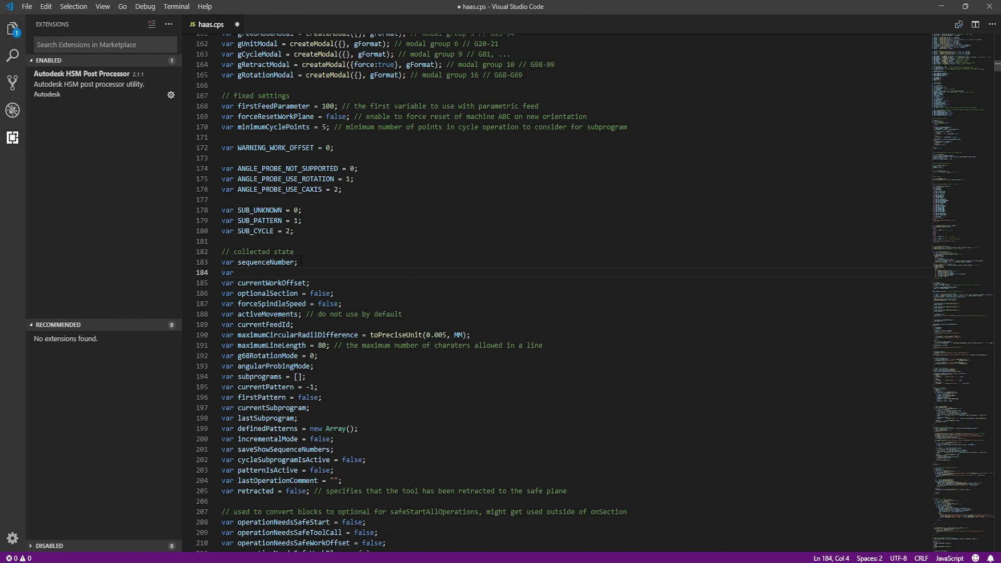
Complete line 184 of haas.cps with closestABC from the autocomplete suggestions
{"action": "type", "text": "c"}
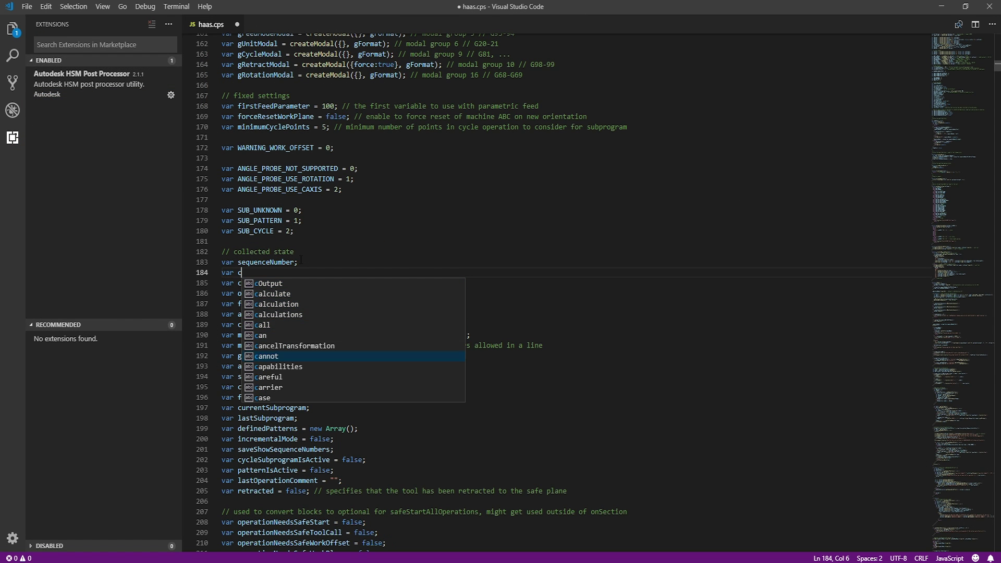
{"action": "key", "text": "Down"}
{"action": "key", "text": "Down"}
{"action": "key", "text": "Down"}
{"action": "key", "text": "Down"}
{"action": "key", "text": "Down"}
{"action": "key", "text": "Down"}
{"action": "key", "text": "Down"}
{"action": "key", "text": "Down"}
{"action": "key", "text": "Down"}
{"action": "key", "text": "Down"}
{"action": "key", "text": "Down"}
{"action": "key", "text": "Down"}
{"action": "key", "text": "Down"}
{"action": "key", "text": "Down"}
{"action": "key", "text": "Down"}
{"action": "key", "text": "Down"}
{"action": "key", "text": "Down"}
{"action": "key", "text": "Down"}
{"action": "key", "text": "Down"}
{"action": "key", "text": "Down"}
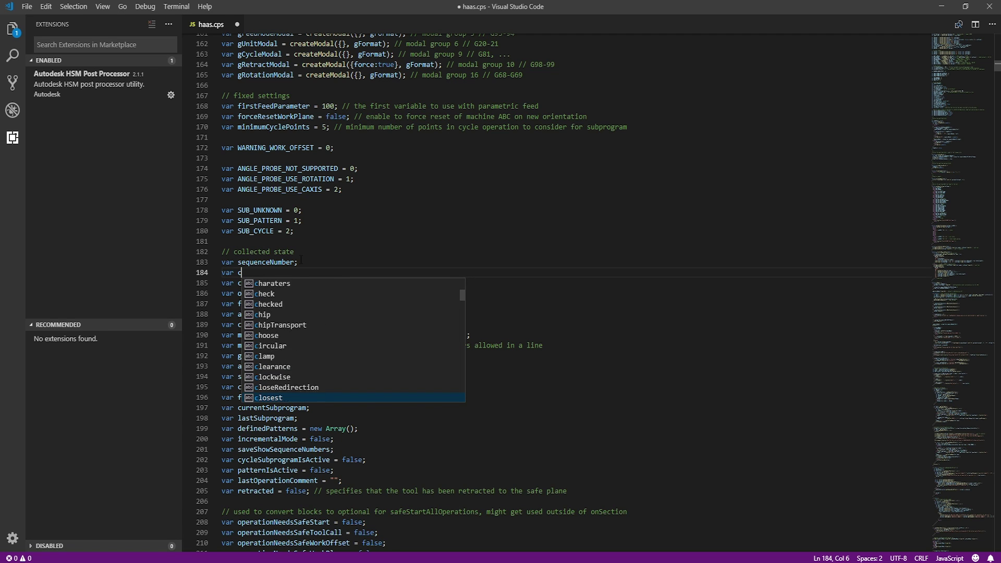
{"action": "key", "text": "Down"}
{"action": "key", "text": "Down"}
{"action": "key", "text": "Down"}
{"action": "key", "text": "Down"}
{"action": "key", "text": "Down"}
{"action": "key", "text": "Up"}
{"action": "key", "text": "Up"}
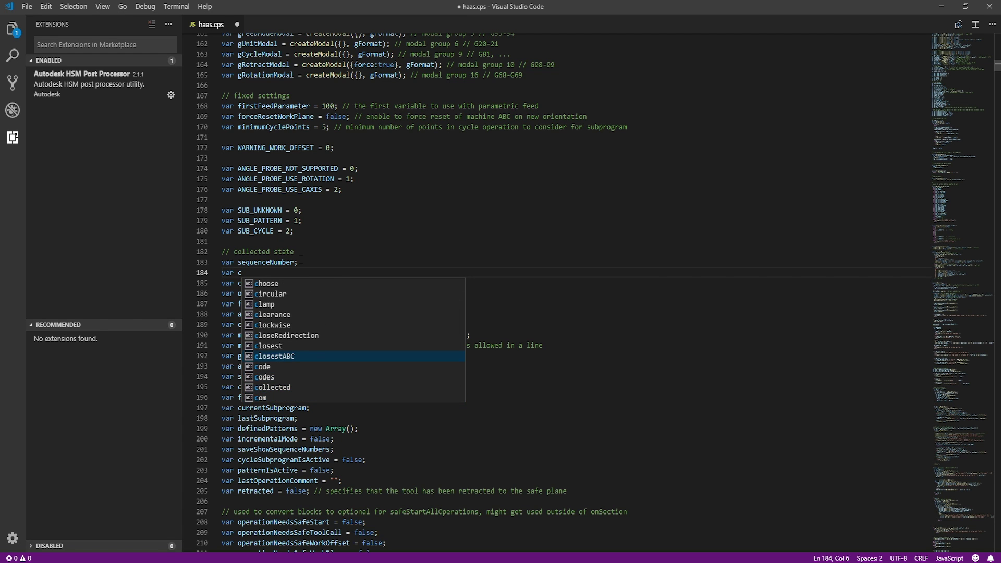
{"action": "key", "text": "Return"}
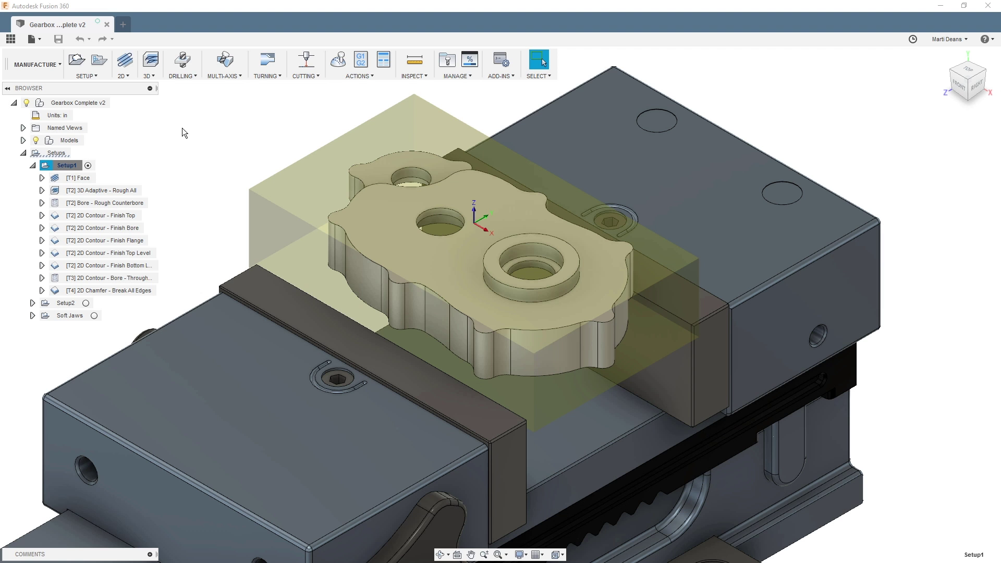
Post Setup1 as program 10001 to the Desktop, opening the NC file in the editor
{"action": "right_click", "coordinate": [67, 164]}
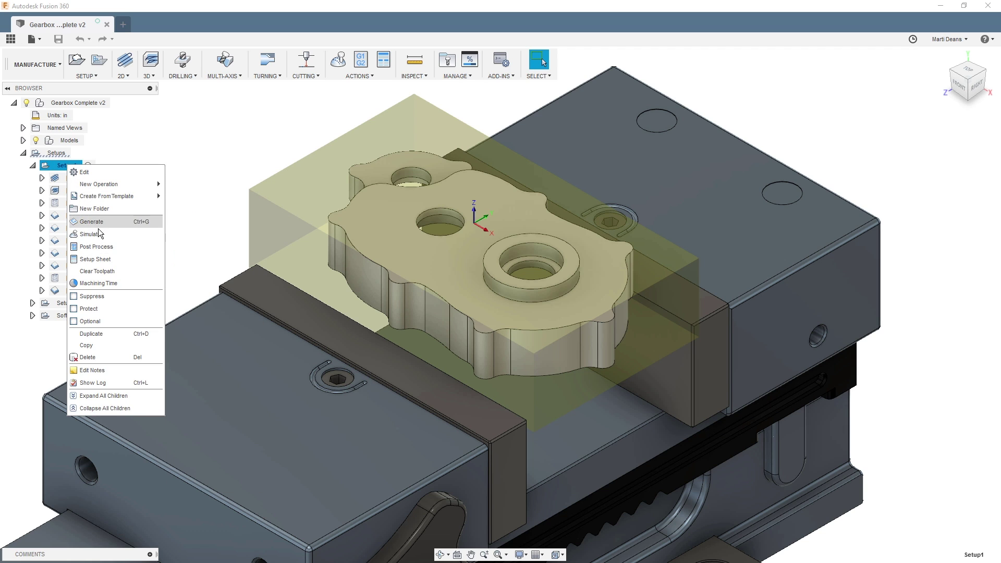
{"action": "left_click", "coordinate": [101, 246]}
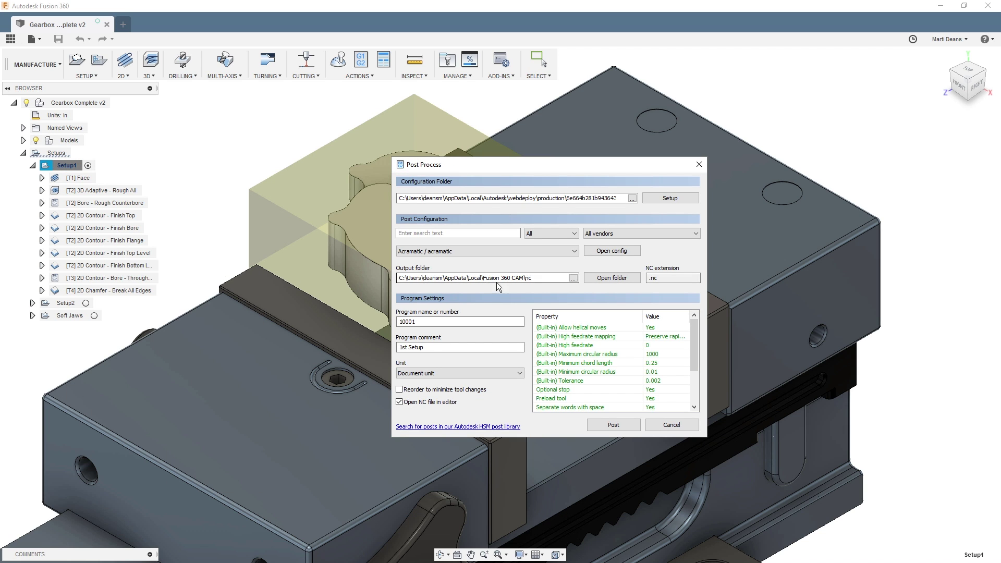
{"action": "left_click", "coordinate": [572, 279]}
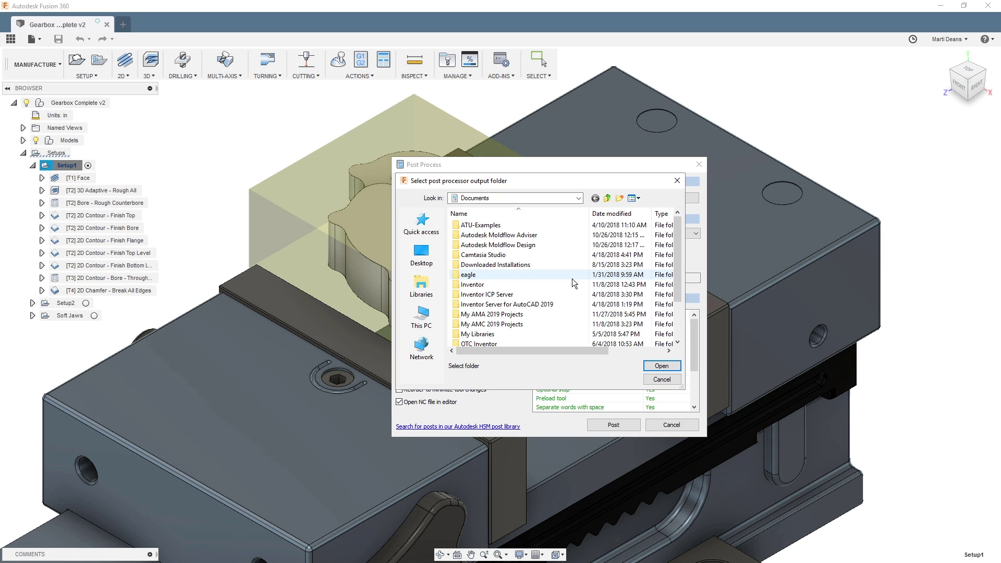
{"action": "left_click", "coordinate": [421, 255]}
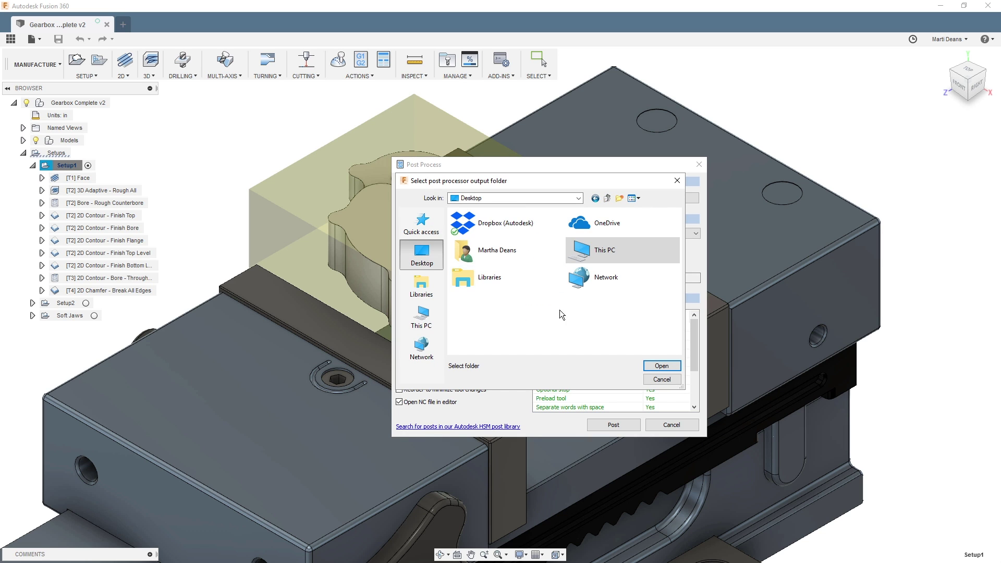
{"action": "left_click", "coordinate": [661, 366]}
{"action": "left_click_drag", "start_coordinate": [694, 339], "coordinate": [692, 401]}
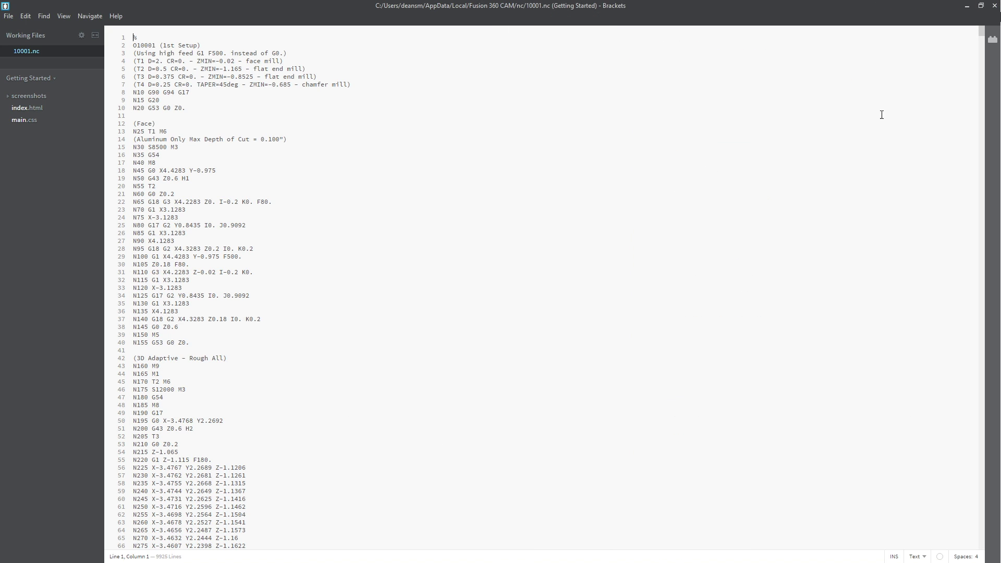
Search Available extensions for 'g-code' and install Simple G-Code Syntax Highlighter in Brackets
{"action": "left_click", "coordinate": [992, 40]}
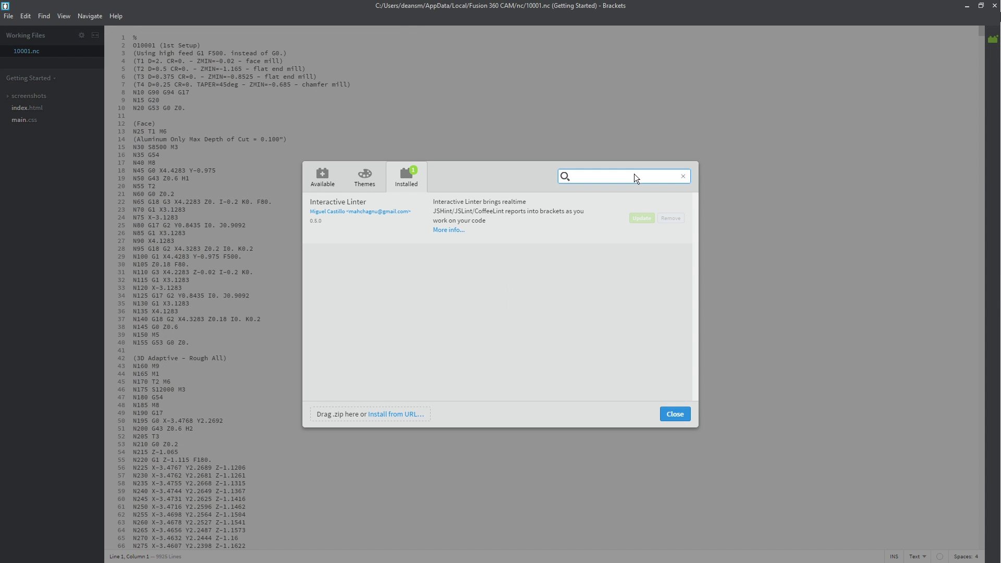
{"action": "left_click", "coordinate": [336, 179]}
{"action": "type", "text": "g-code"}
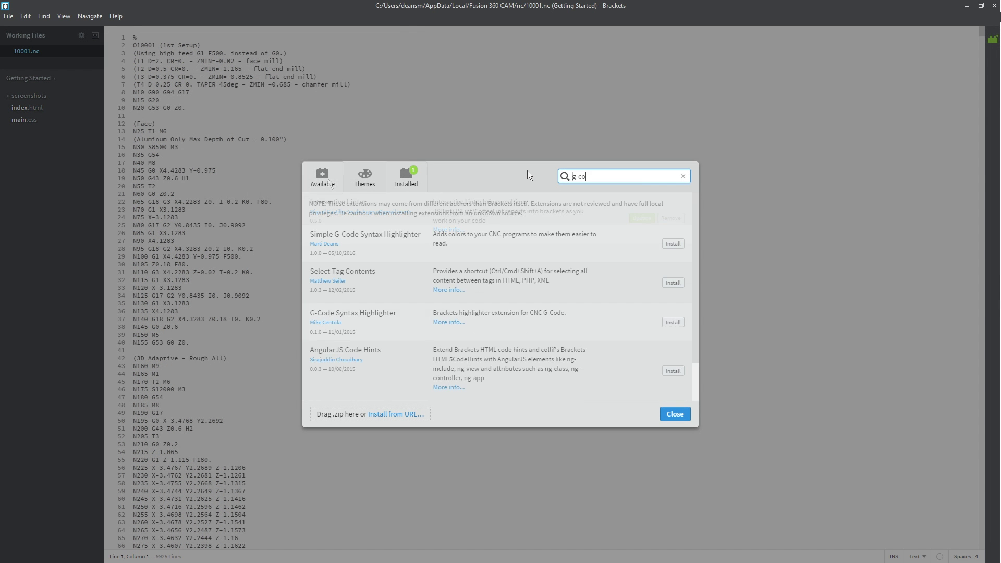
{"action": "left_click", "coordinate": [667, 245]}
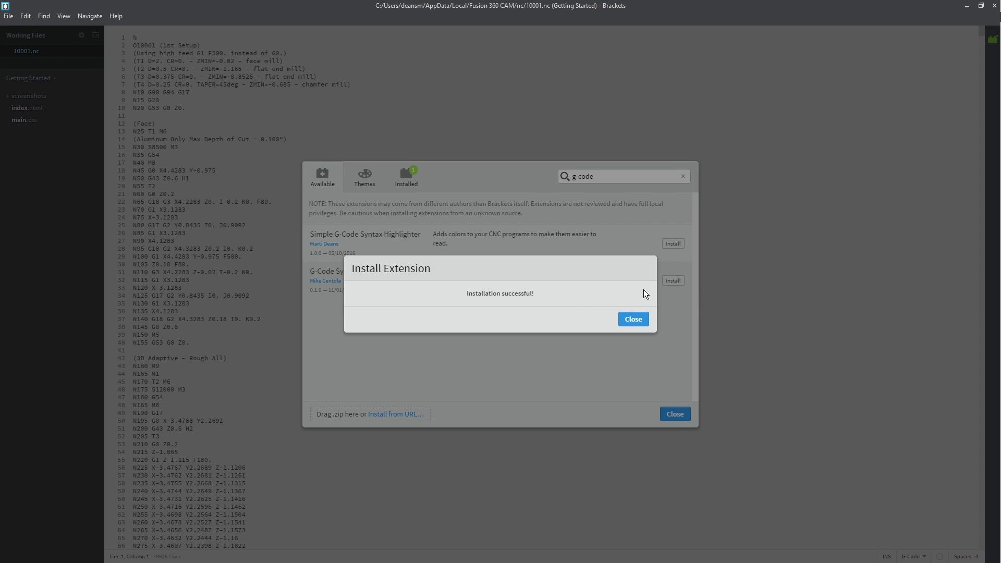
{"action": "left_click", "coordinate": [634, 319]}
{"action": "left_click", "coordinate": [672, 410]}
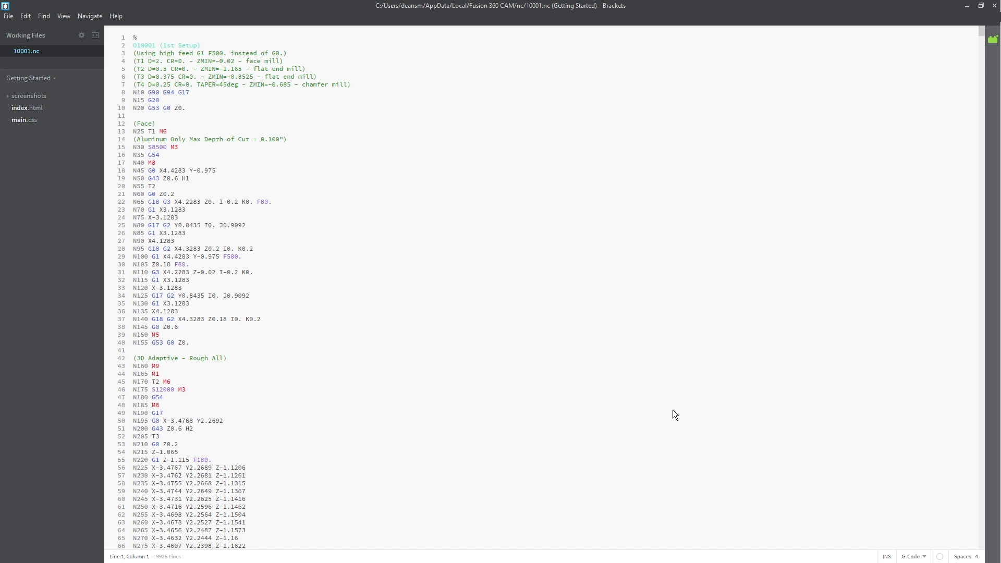